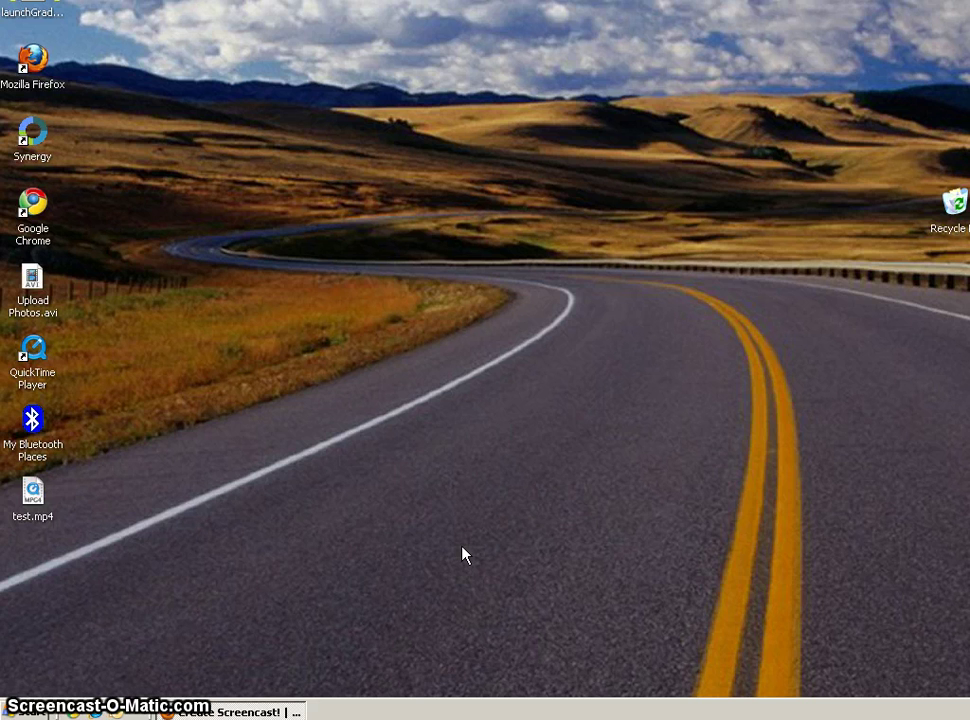
Launch Picasa 3 from Start > All Programs > Picasa to show the Middle School library.
click(462, 408)
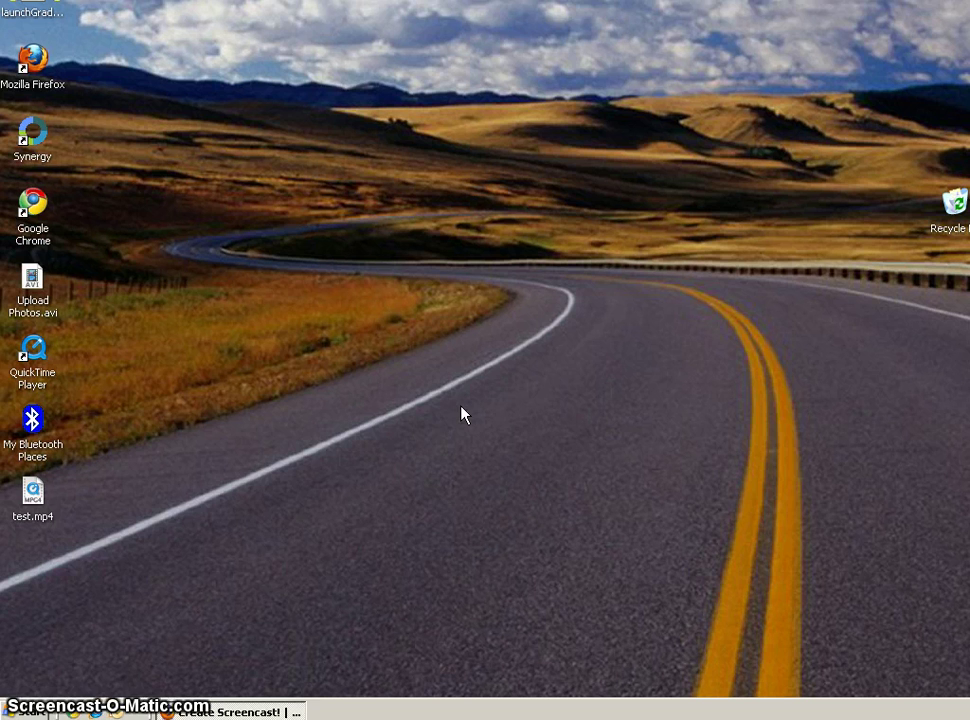
click(285, 482)
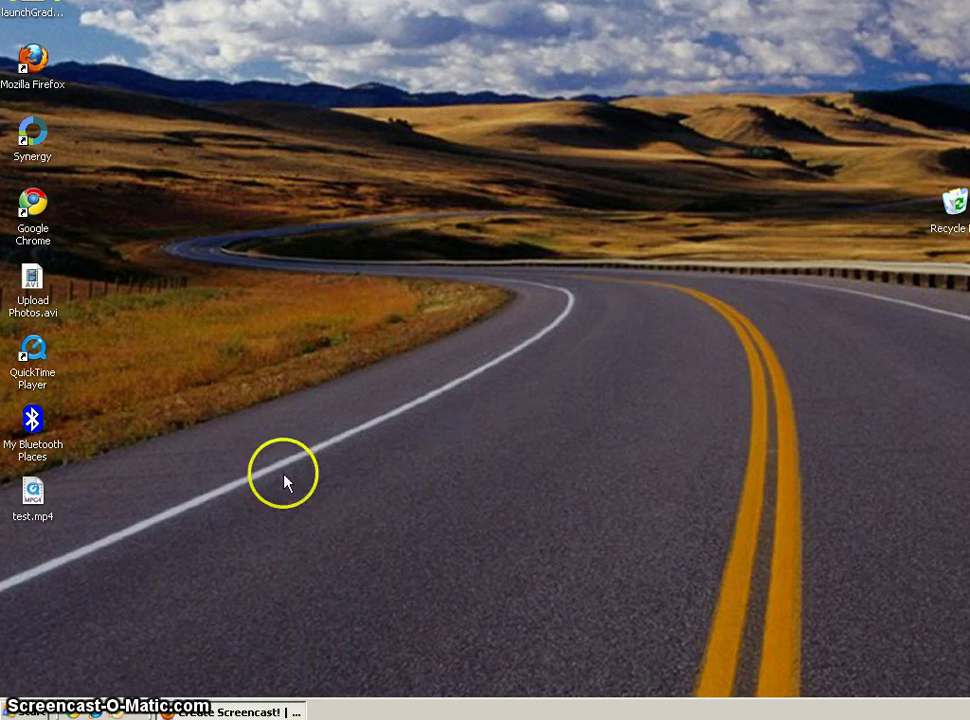
click(35, 710)
click(89, 662)
click(175, 638)
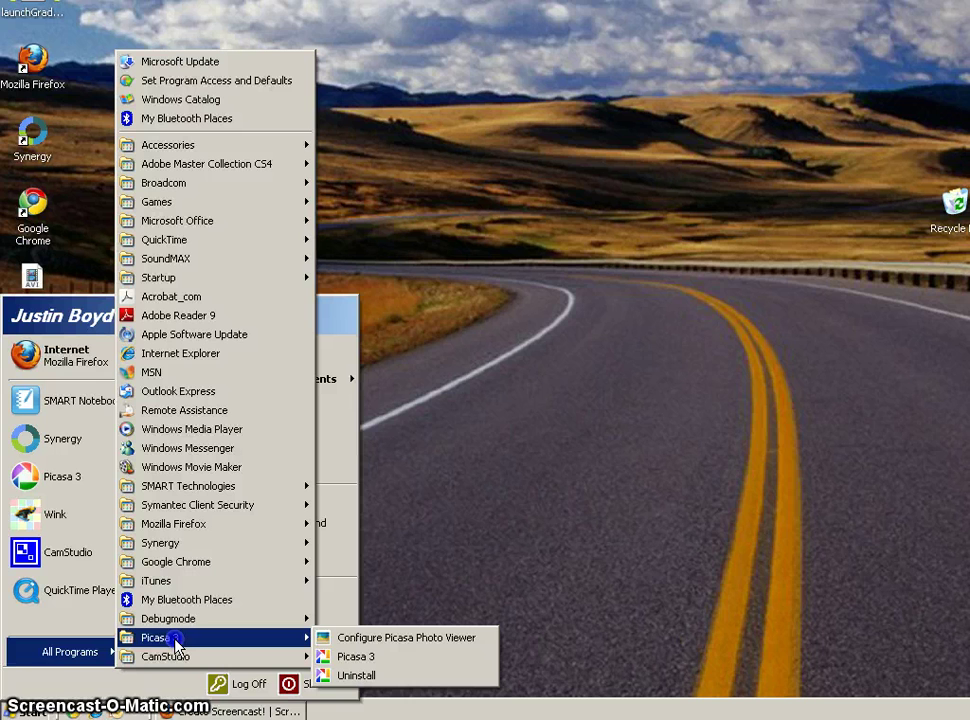
click(383, 657)
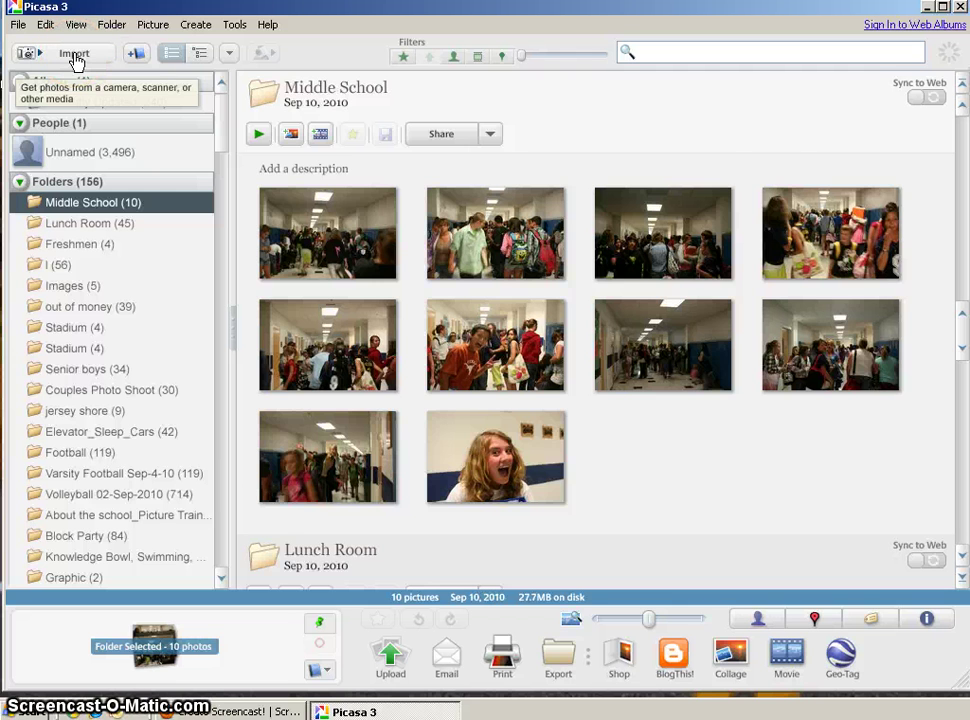
Start importing photos from Removable Drive (E:) in Picasa's Import view.
click(76, 57)
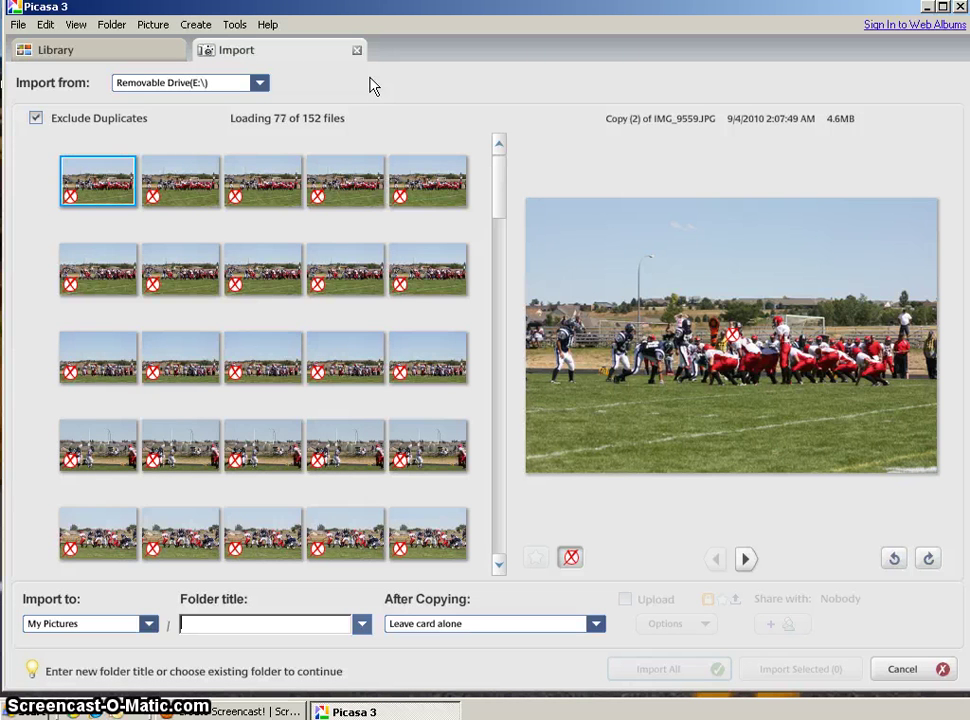
click(415, 128)
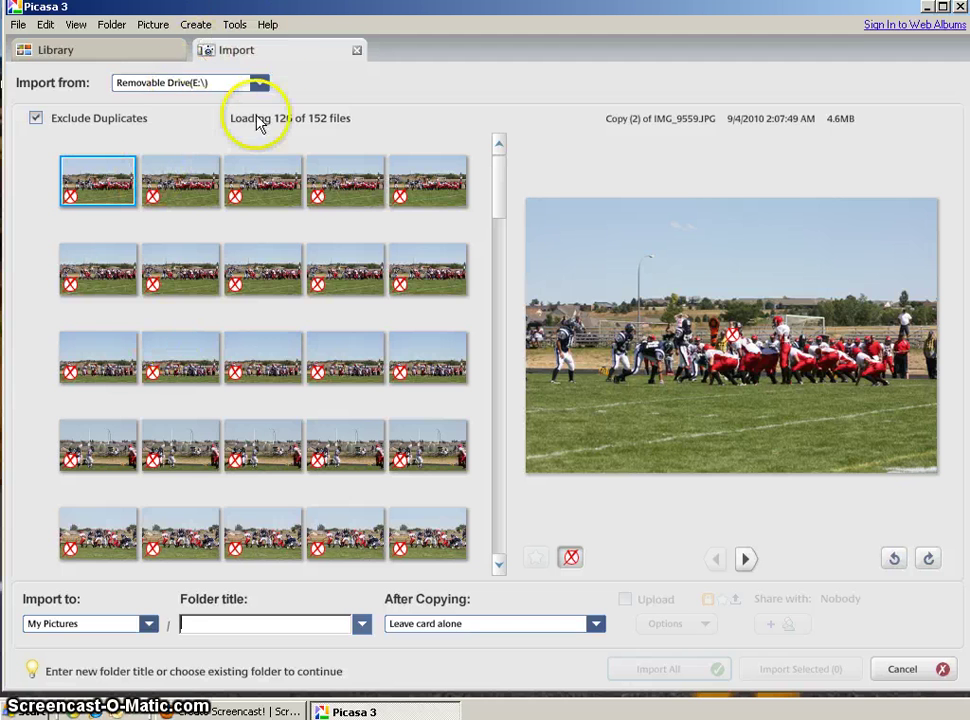
click(260, 88)
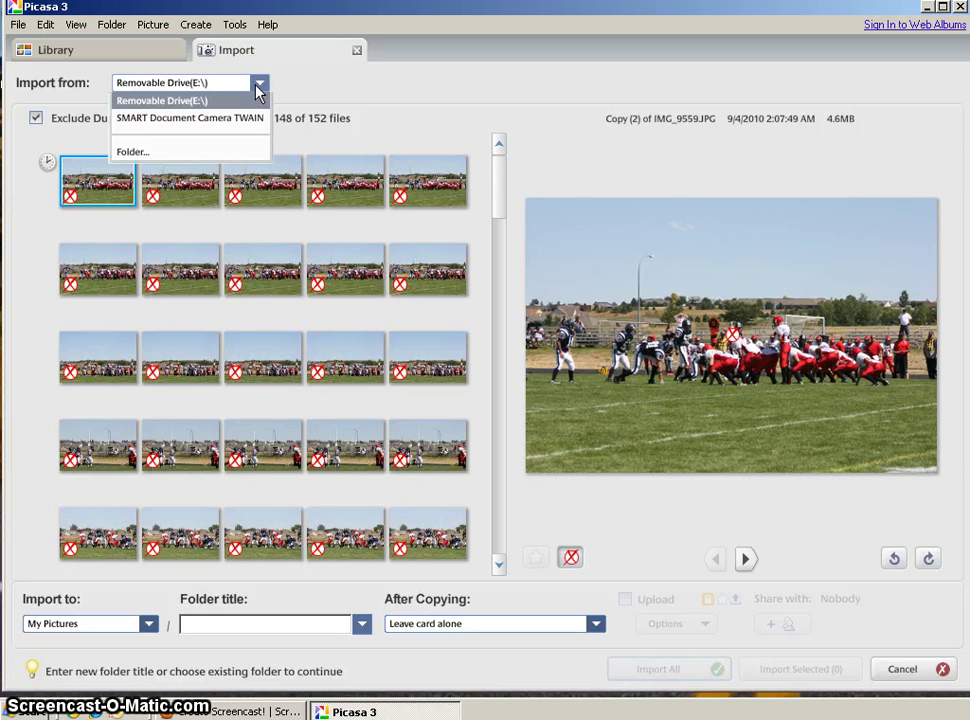
click(340, 76)
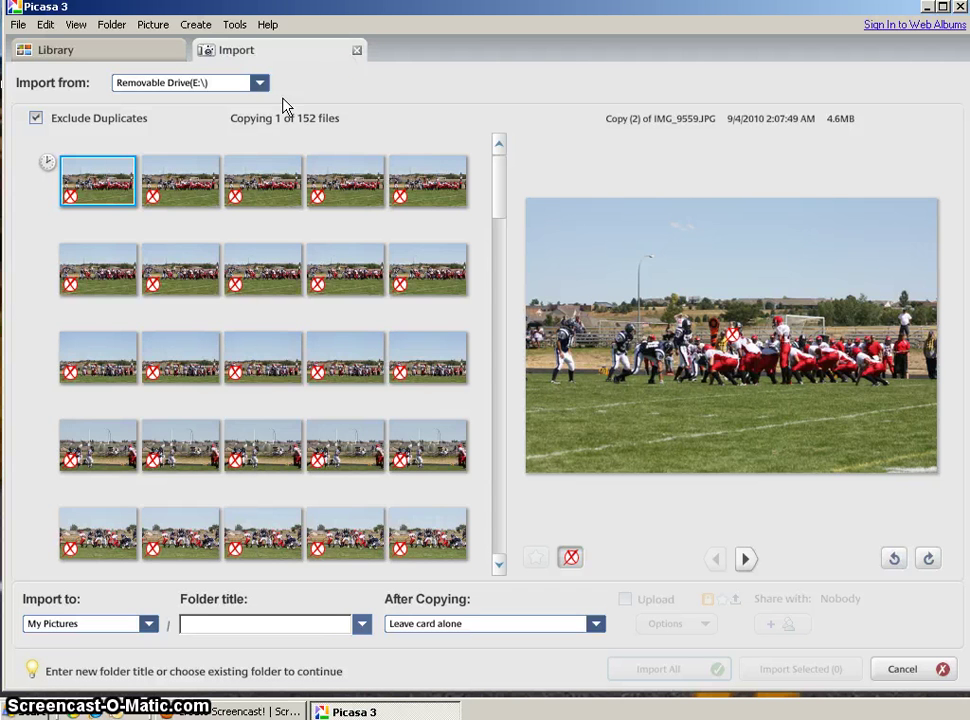
Set the import destination to PawPrint (N:) > Pawprint 2010-2011 > 2010.10 > Images.
click(148, 624)
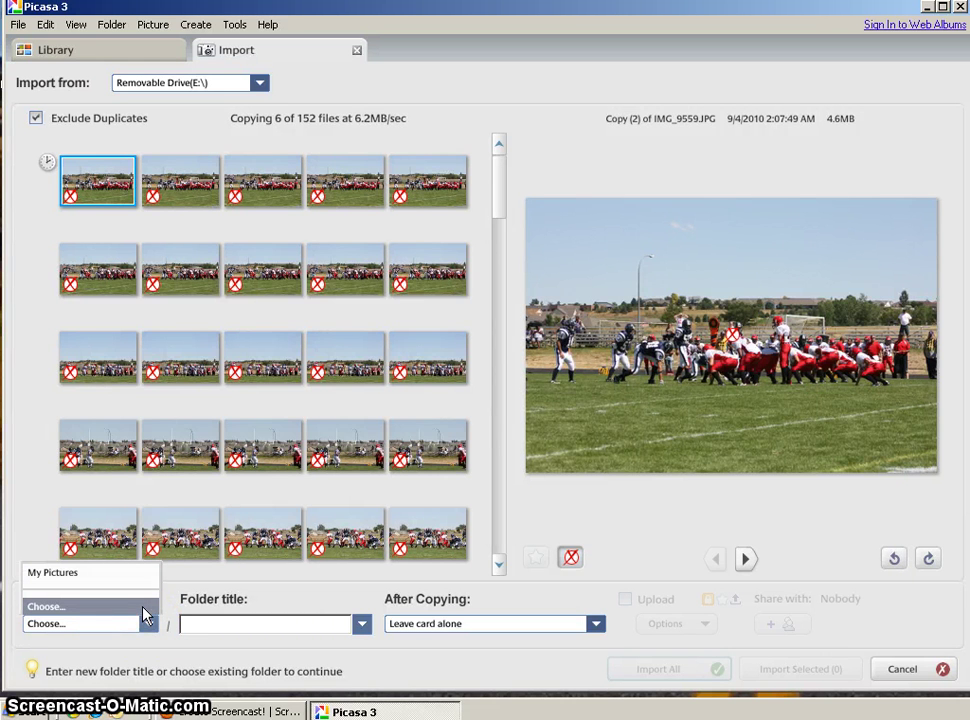
click(144, 608)
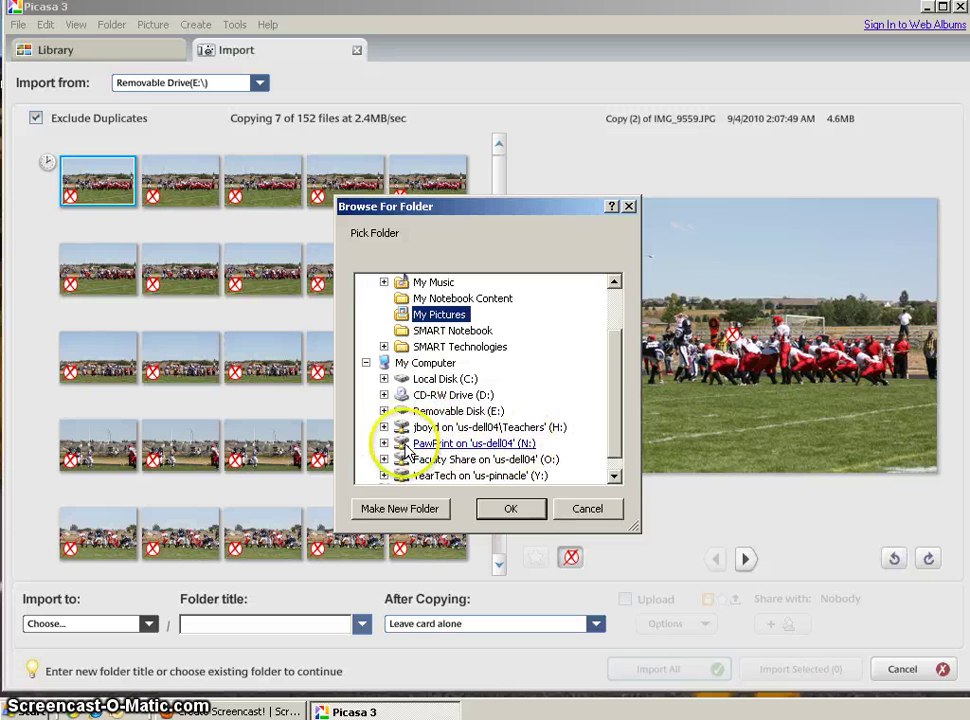
click(385, 444)
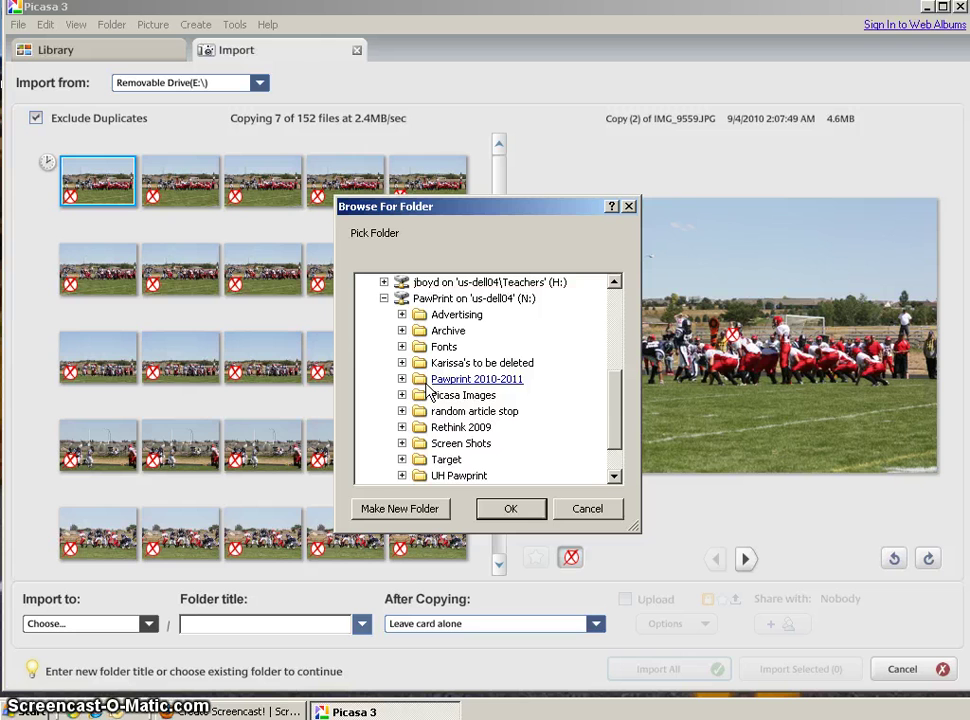
click(402, 379)
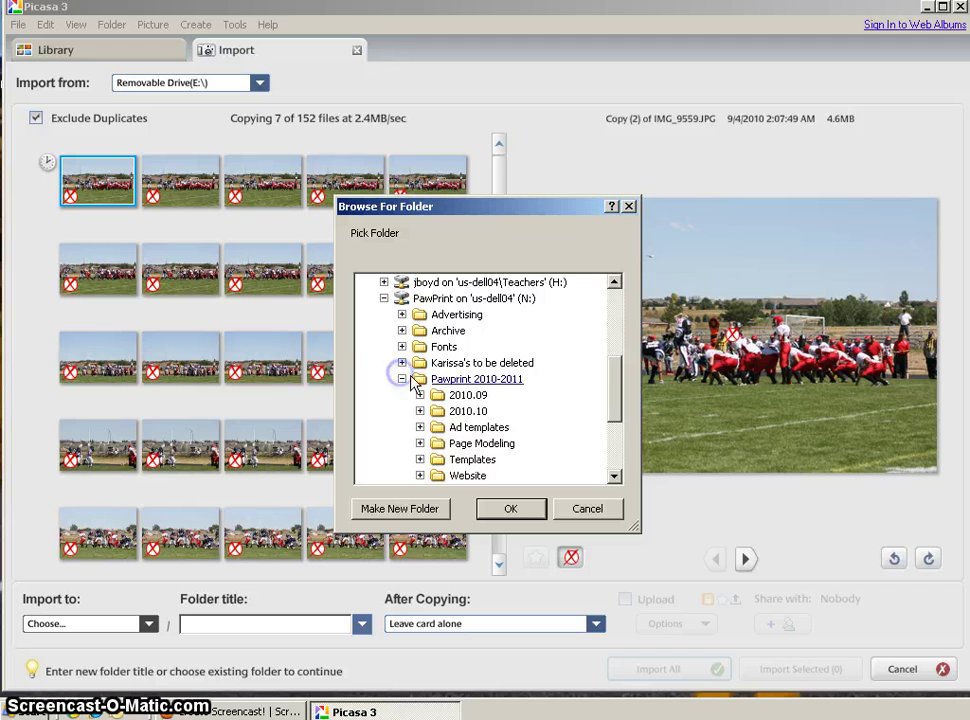
scroll(613, 378, down, 1)
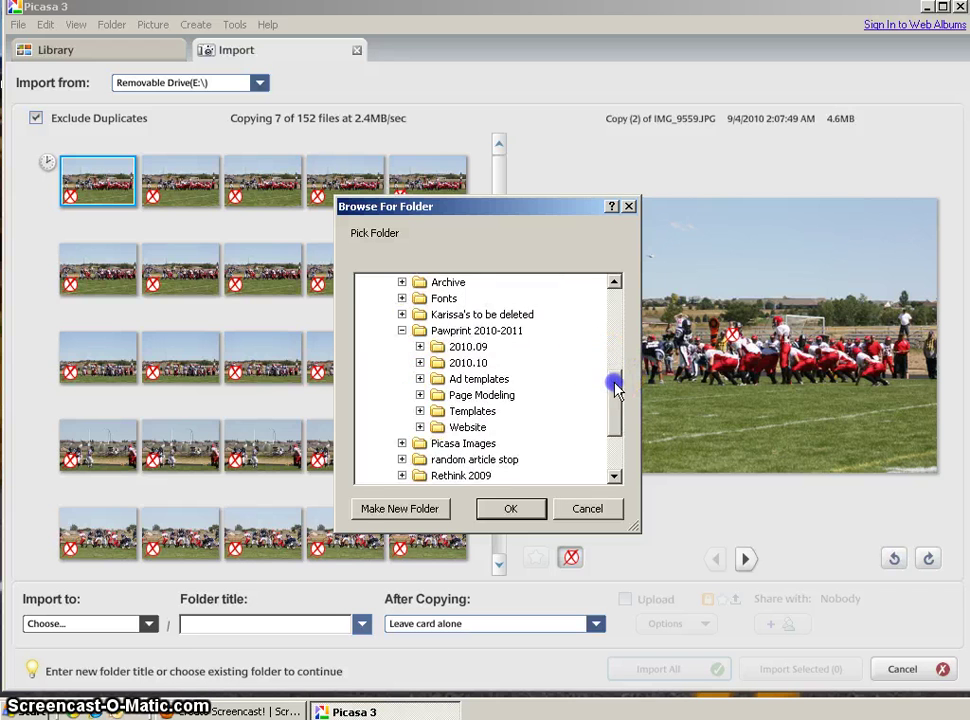
click(522, 378)
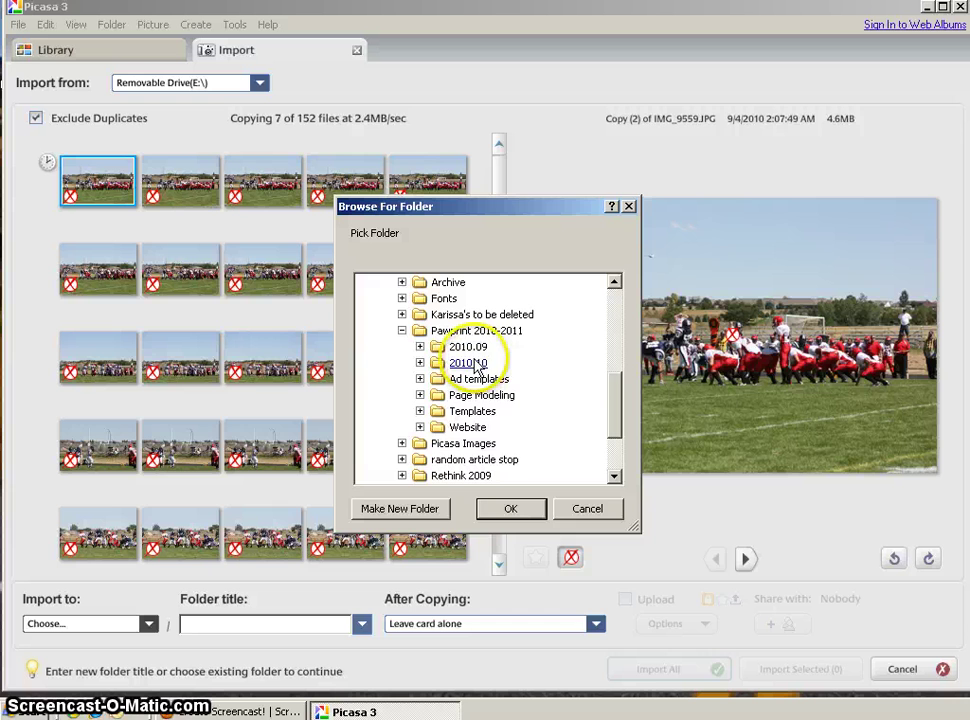
click(433, 362)
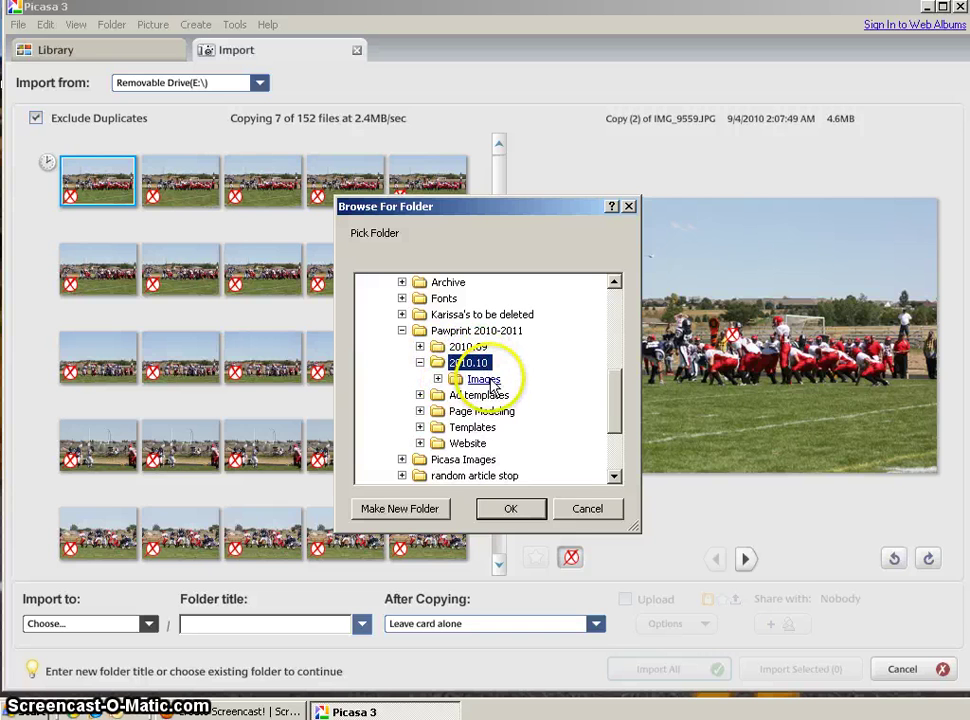
click(458, 381)
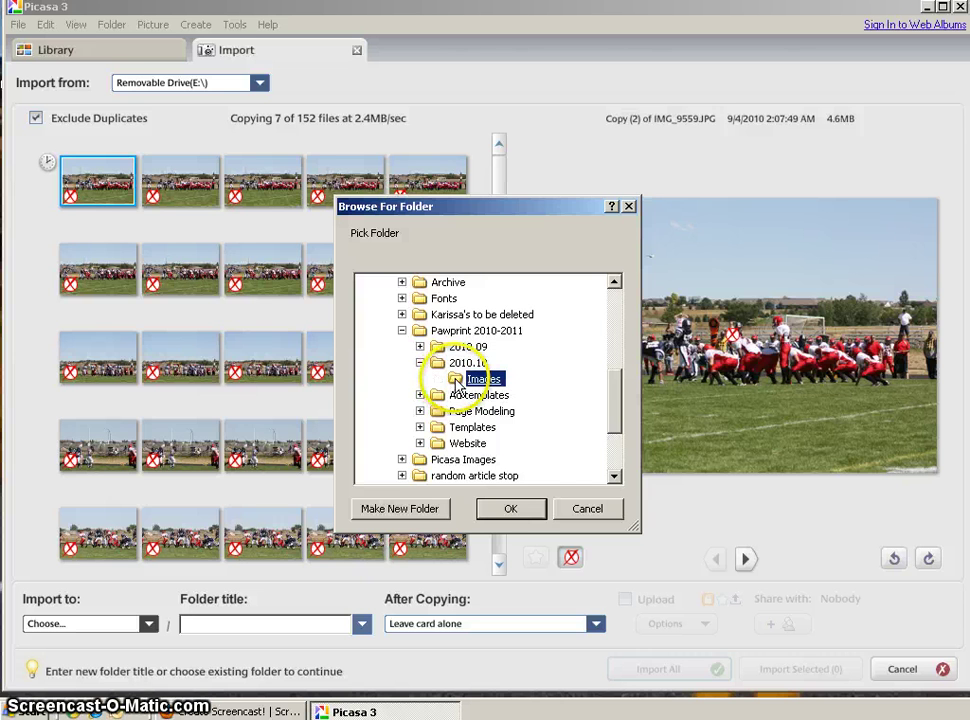
click(510, 509)
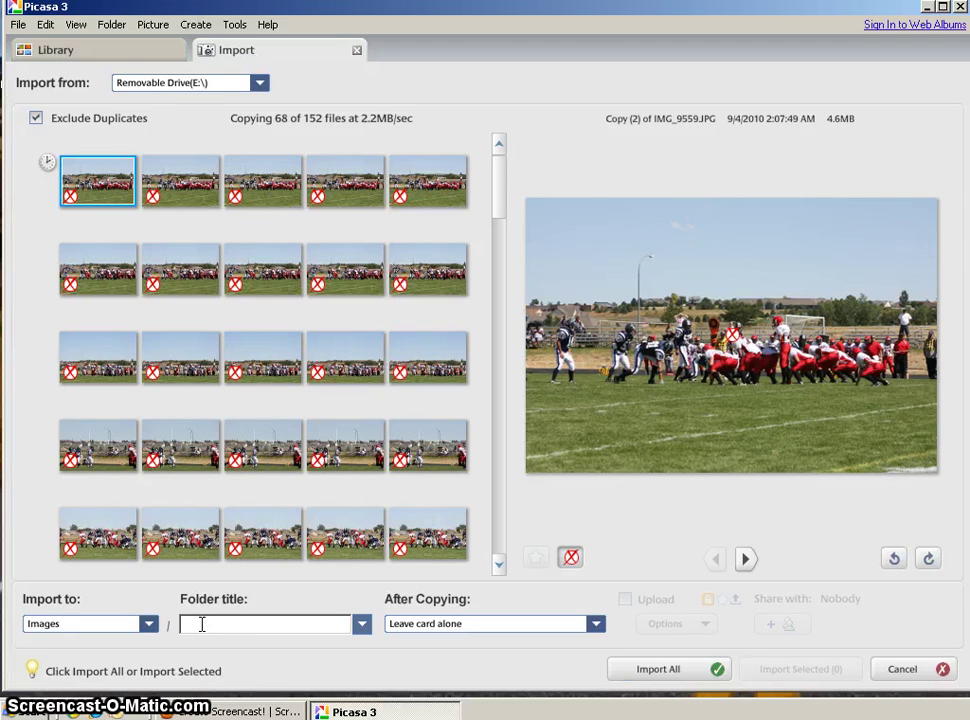
Enter 'How To Upload Photos' as the import folder title.
text(How To Upload Ph)
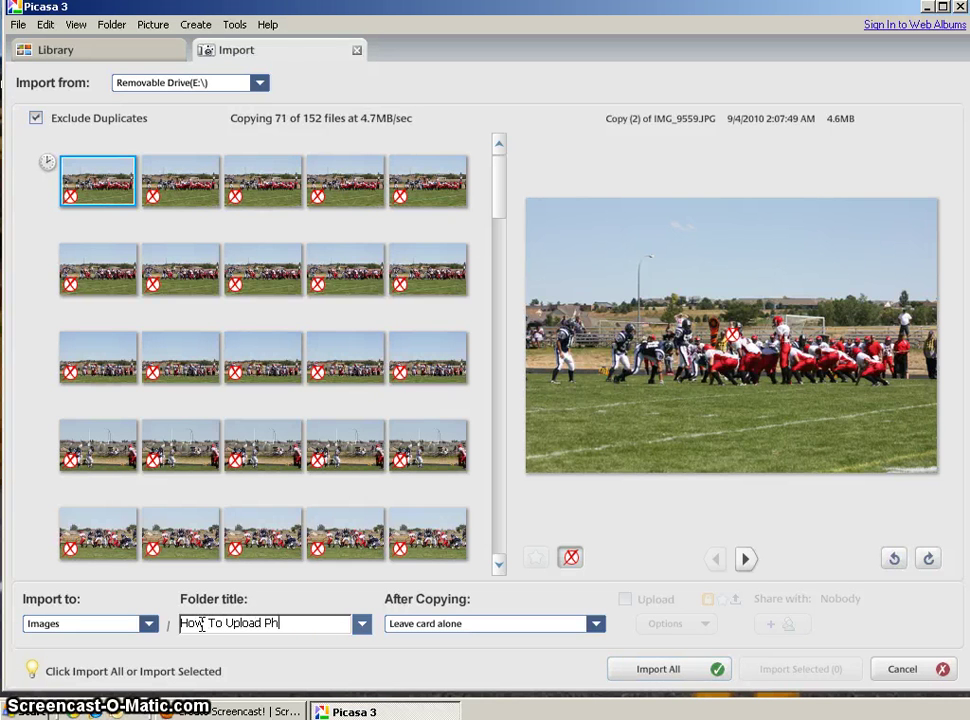
text(otos)
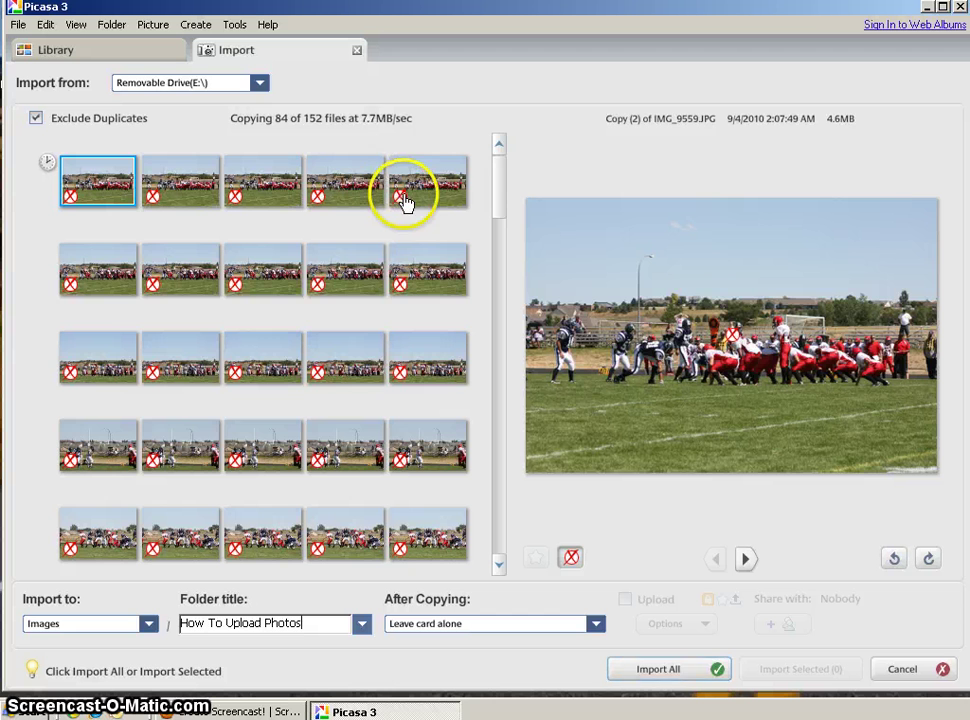
Scroll to the bottom of the import grid and Ctrl-select the last ten desk and camera photos.
drag(495, 178, 489, 554)
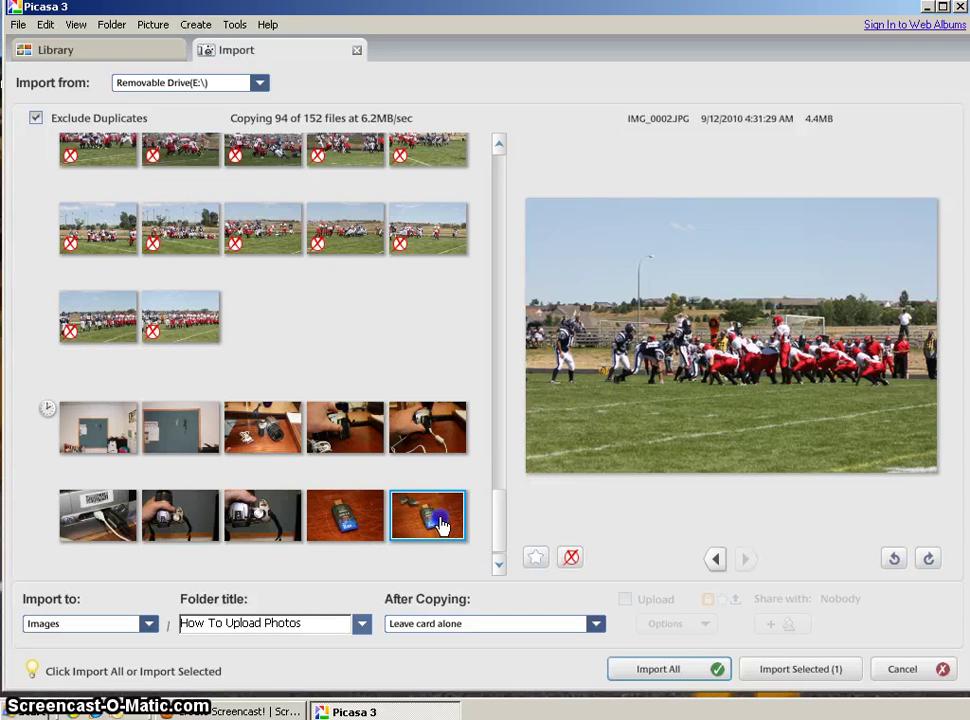
ctrl+click(352, 513)
ctrl+click(262, 515)
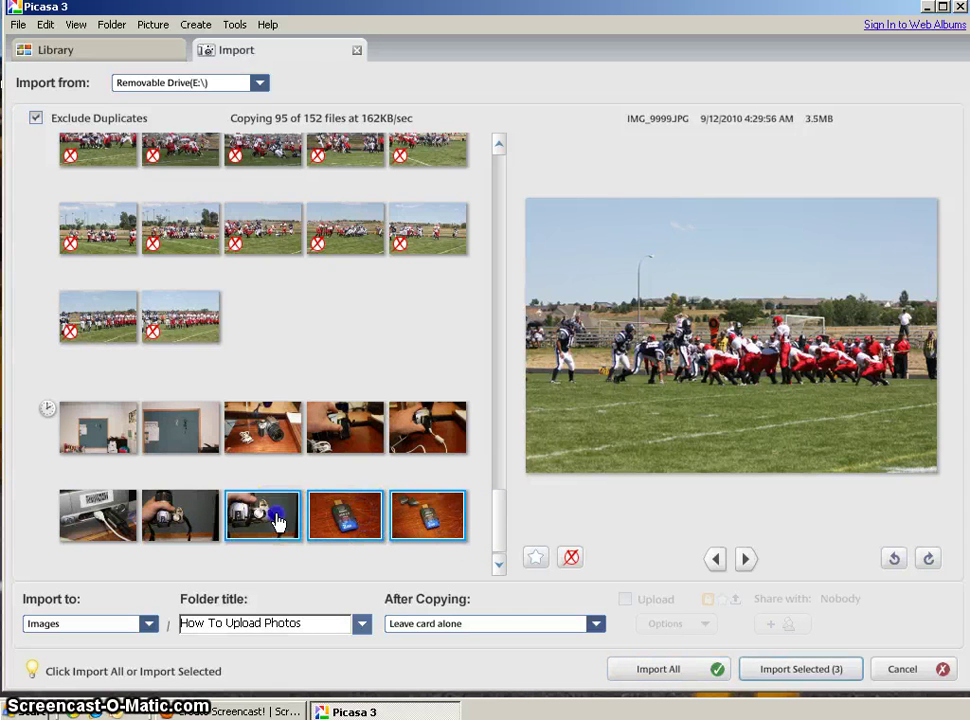
ctrl+click(182, 518)
ctrl+click(100, 515)
ctrl+click(110, 443)
ctrl+click(188, 431)
ctrl+click(275, 430)
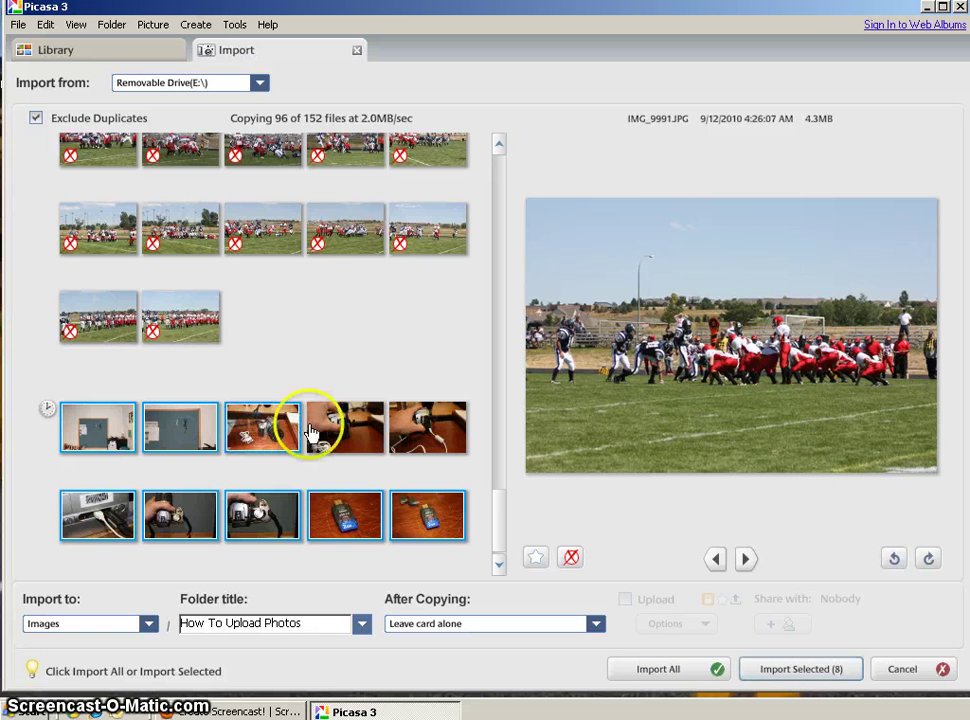
ctrl+click(322, 430)
ctrl+click(400, 426)
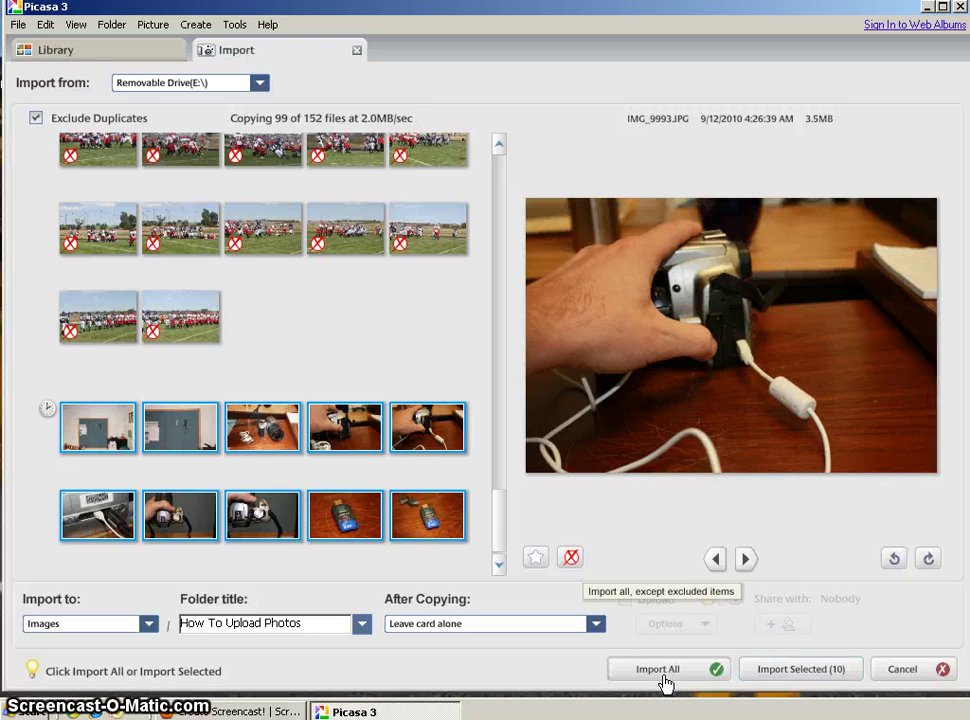
Close the Import view and return to the Library showing Middle School (10).
click(800, 669)
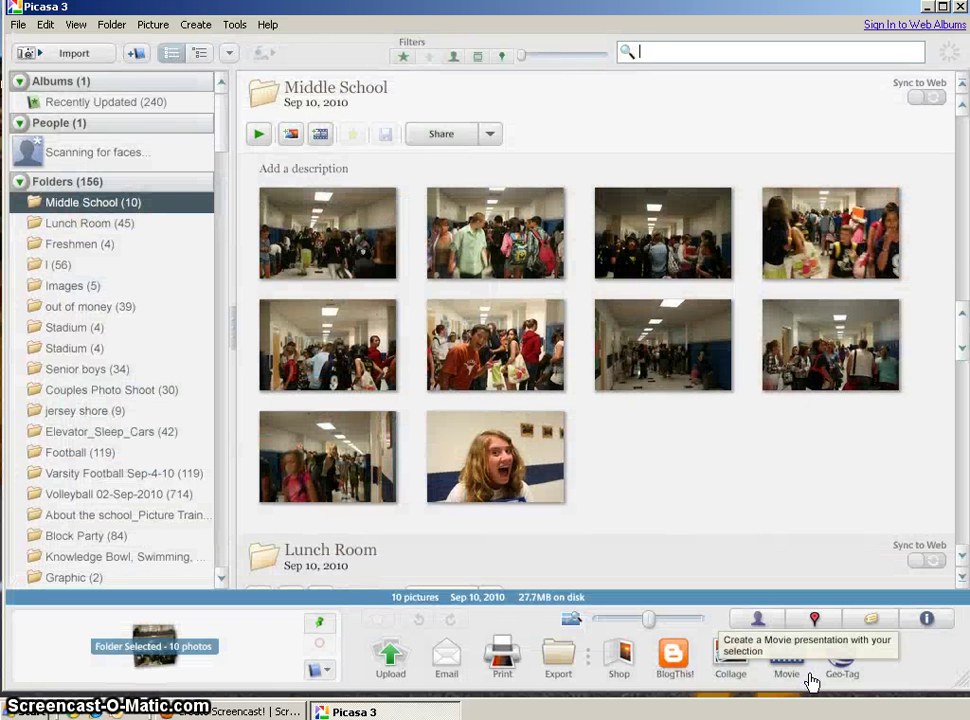
click(606, 238)
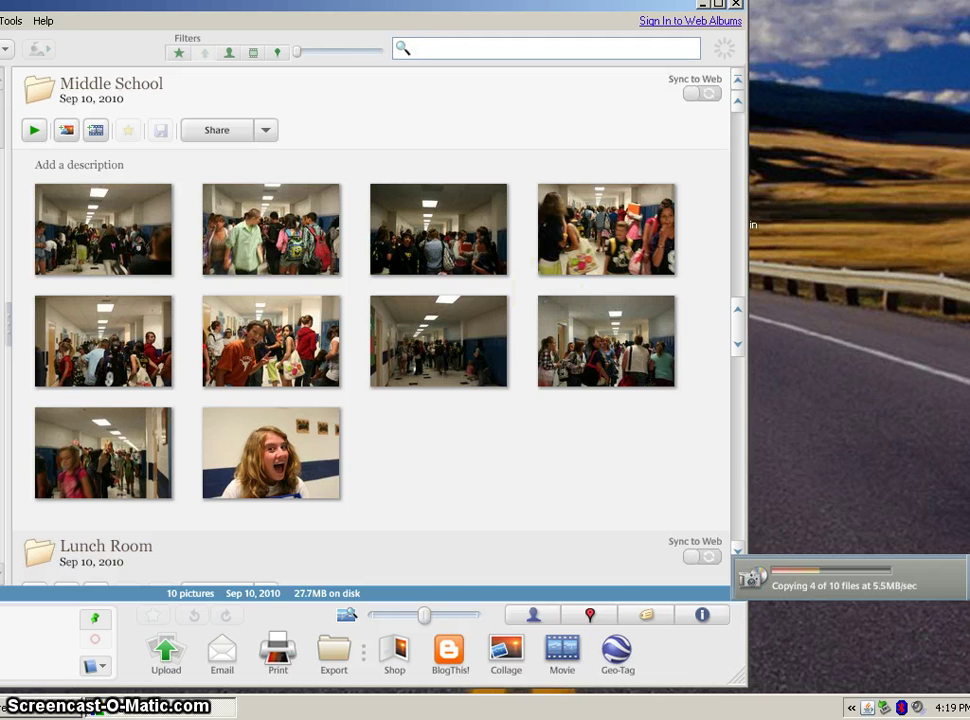
click(43, 49)
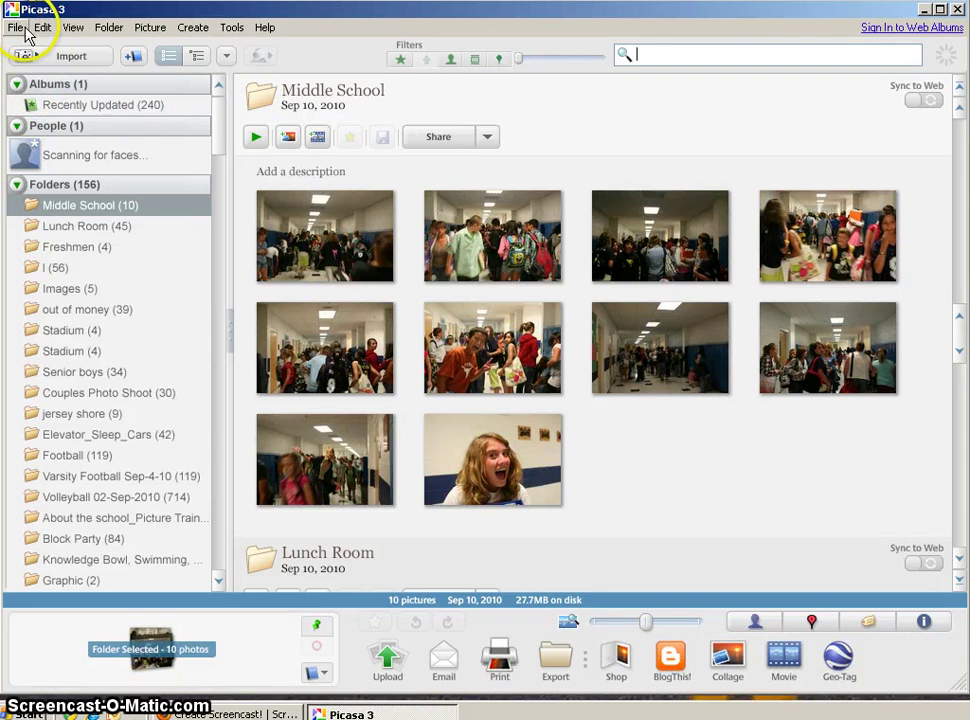
Open the File menu to reach Add Folder to Picasa.
click(14, 28)
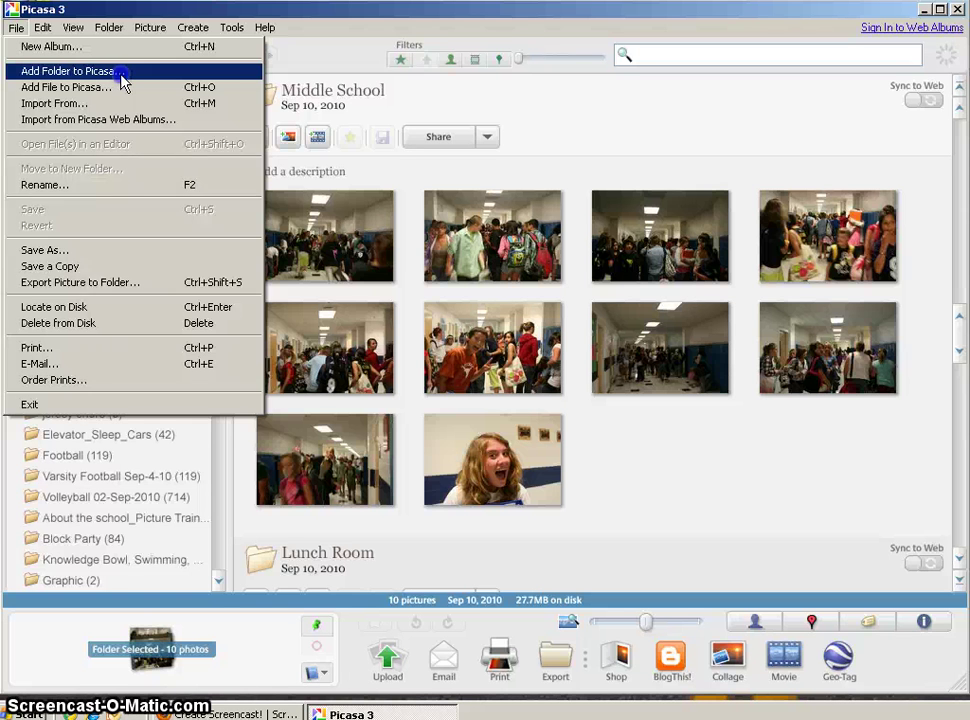
In Folder Manager, set the Images folder under 2010.10 to Scan Always.
click(122, 80)
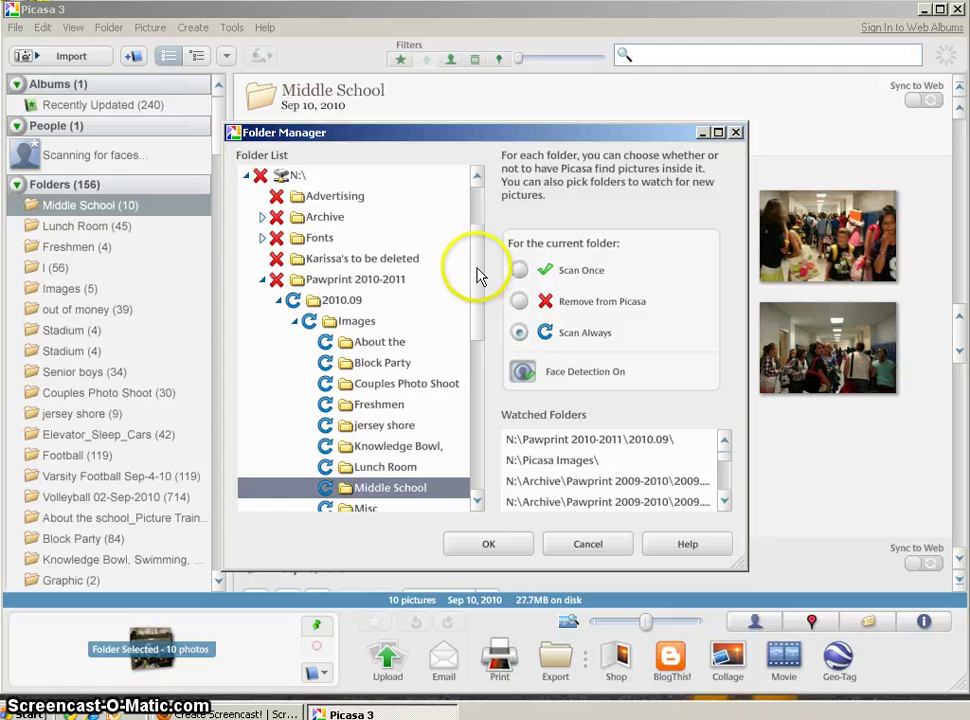
drag(477, 277, 476, 385)
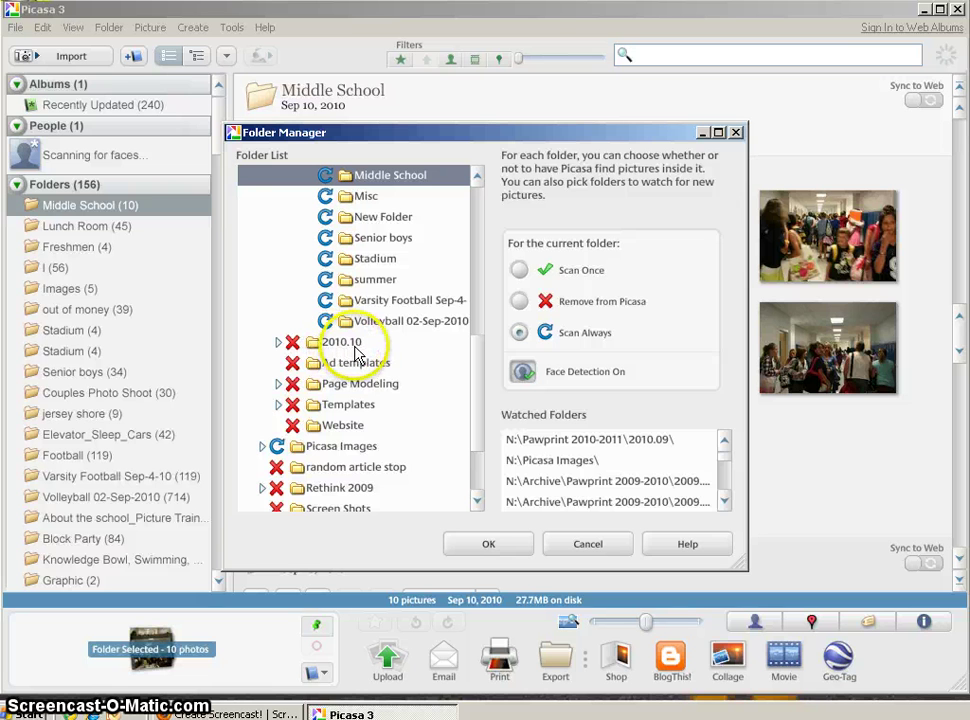
click(279, 345)
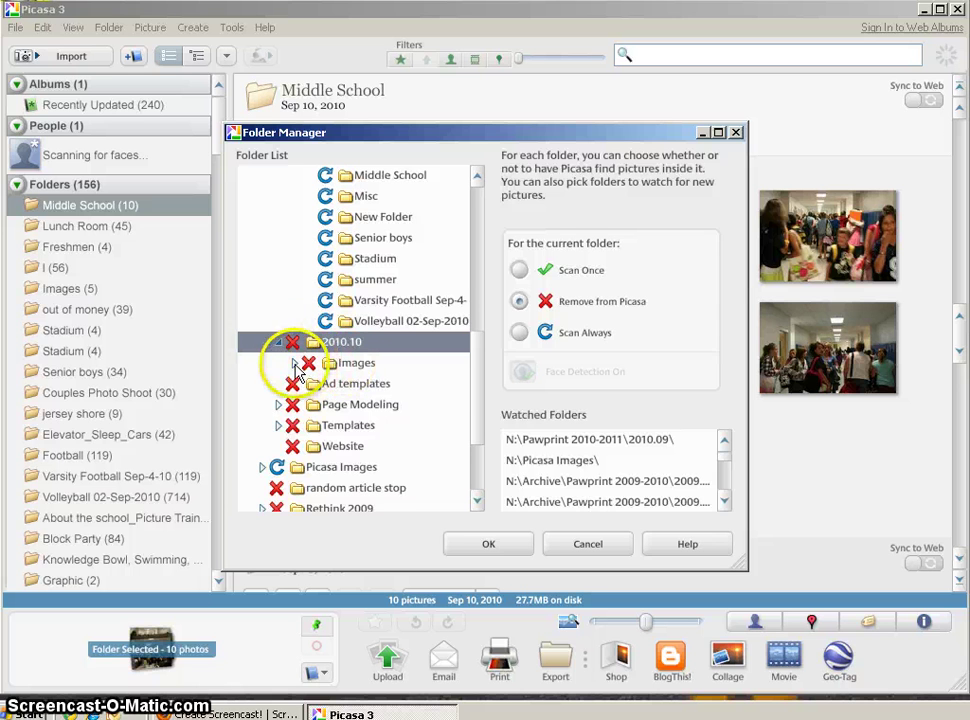
click(296, 364)
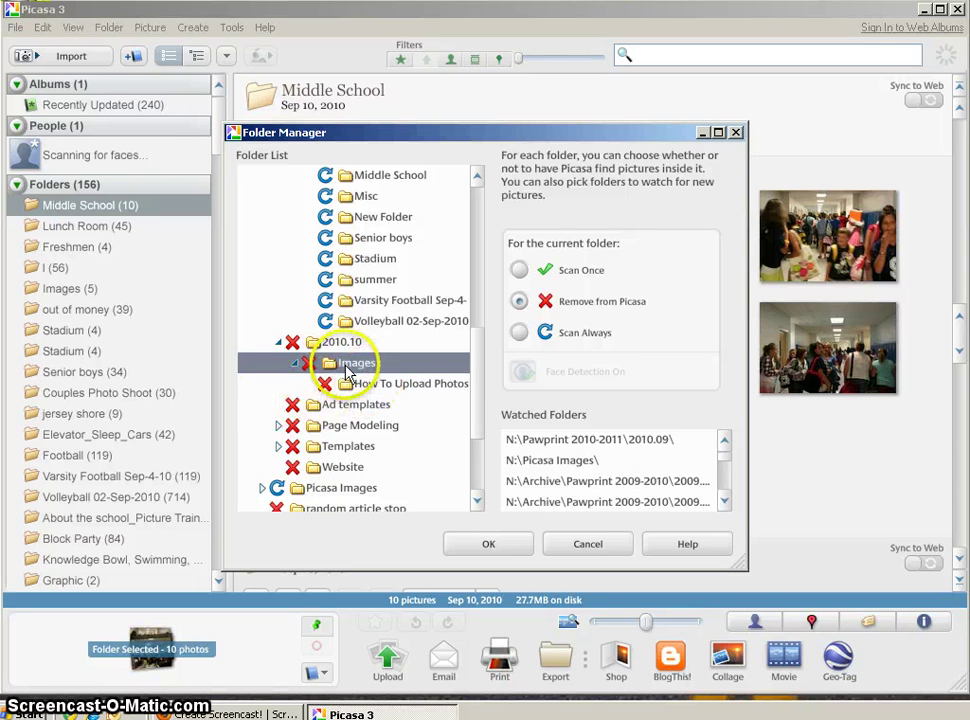
click(515, 334)
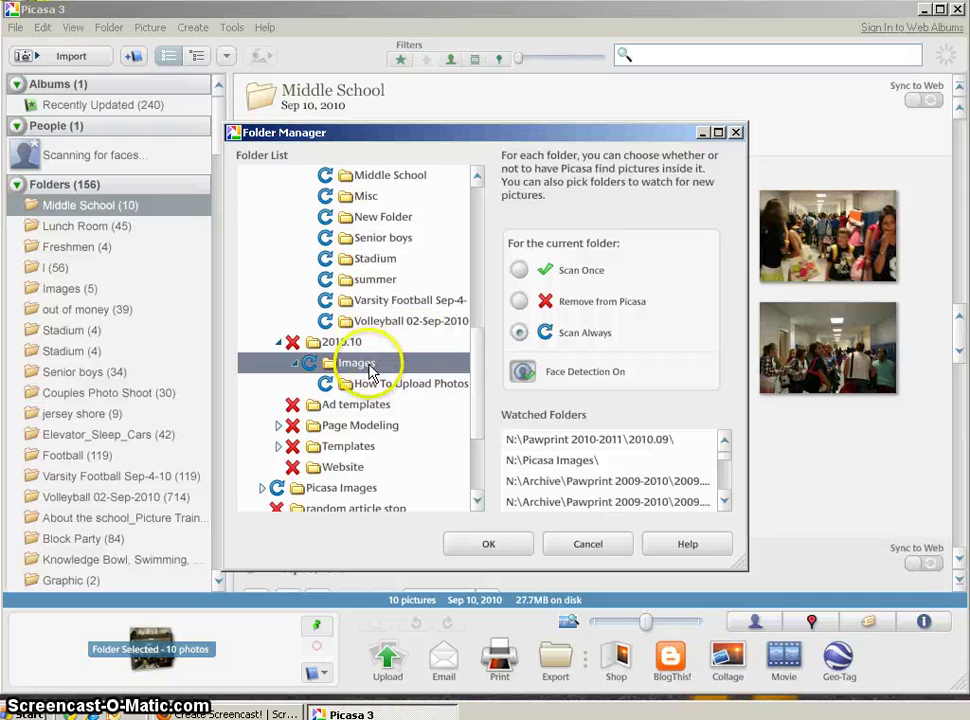
Confirm Folder Manager so the How To Upload Photos folder loads its 10 photos.
click(478, 544)
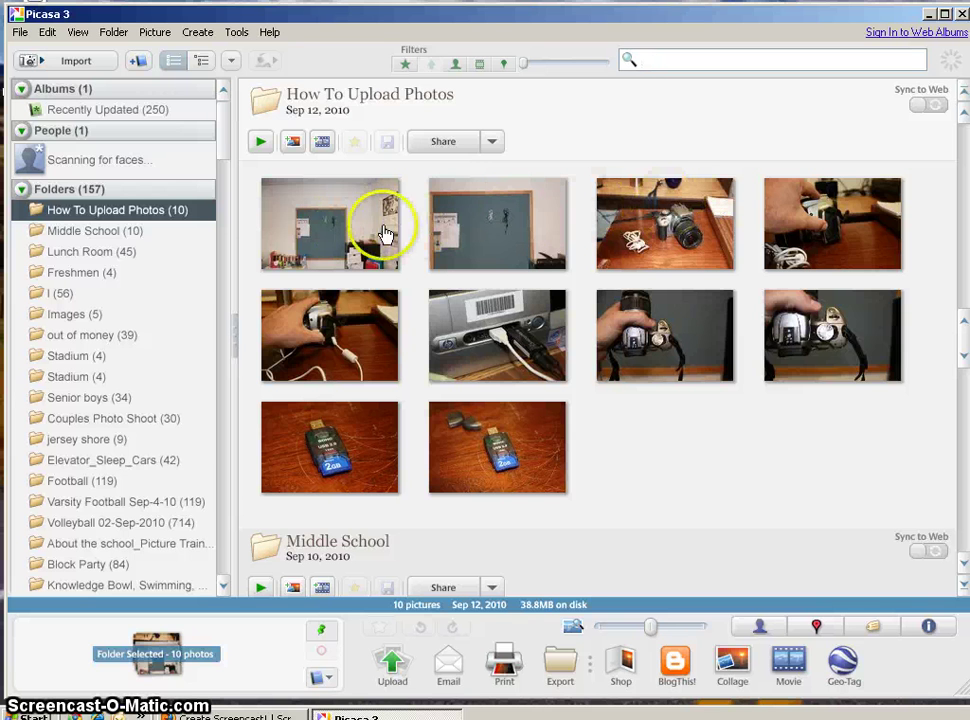
Open the second How To Upload Photos picture and step forward to photo 7, IMG_9997.JPG.
click(466, 230)
double_click(466, 230)
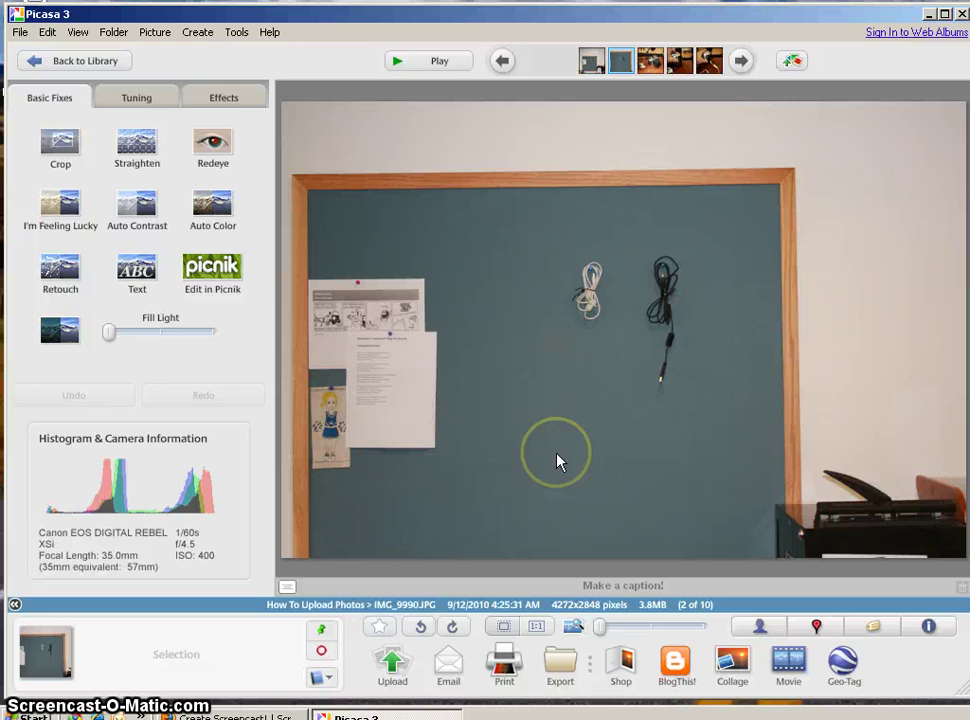
click(743, 64)
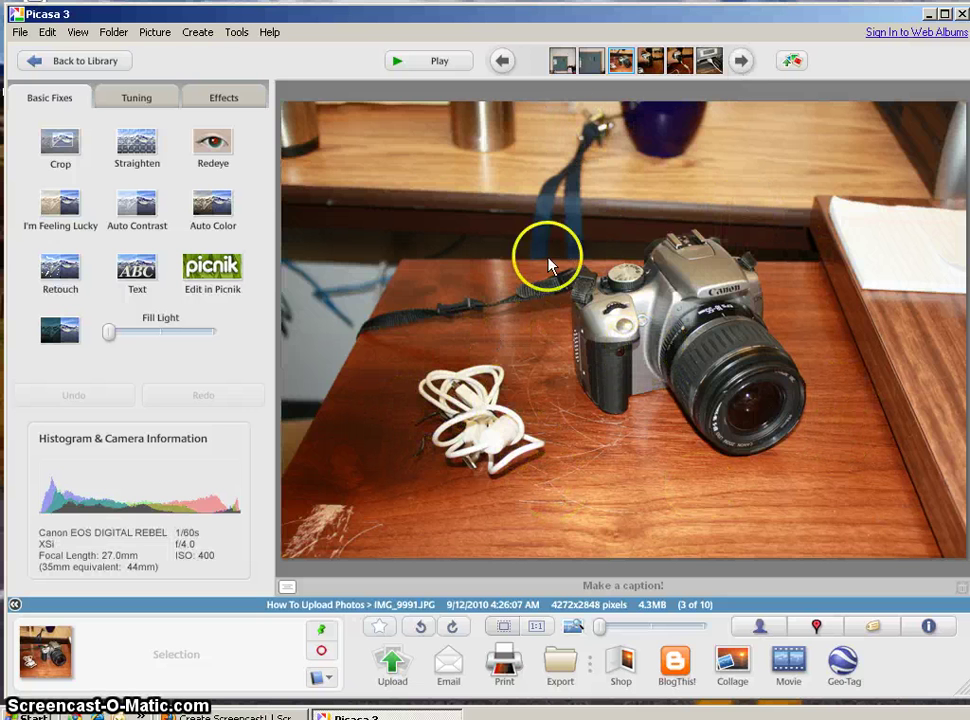
click(741, 63)
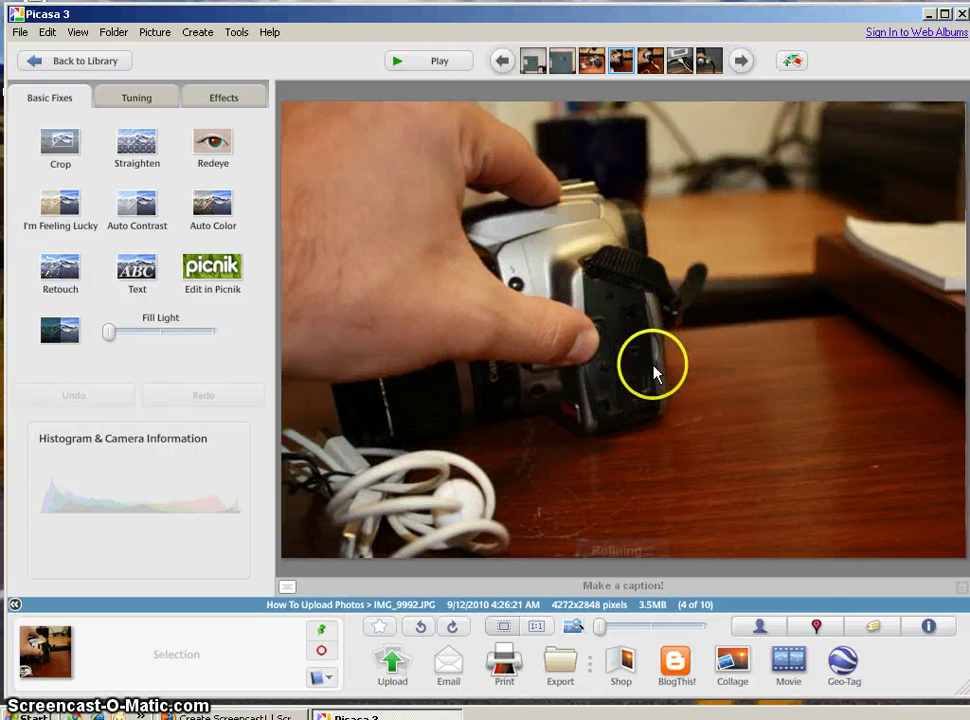
click(739, 62)
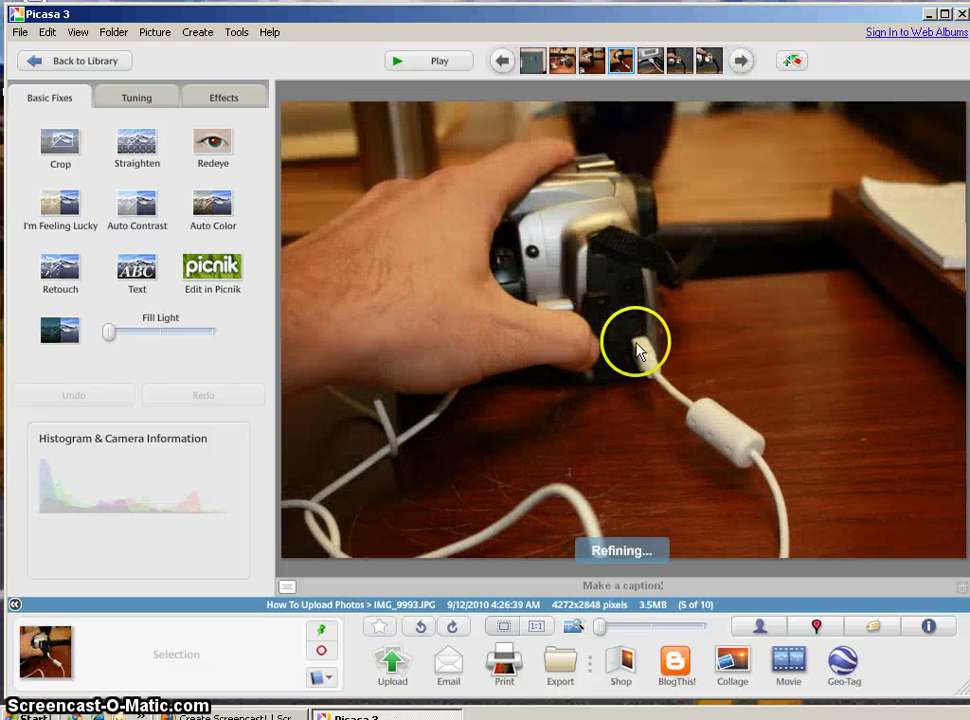
click(739, 63)
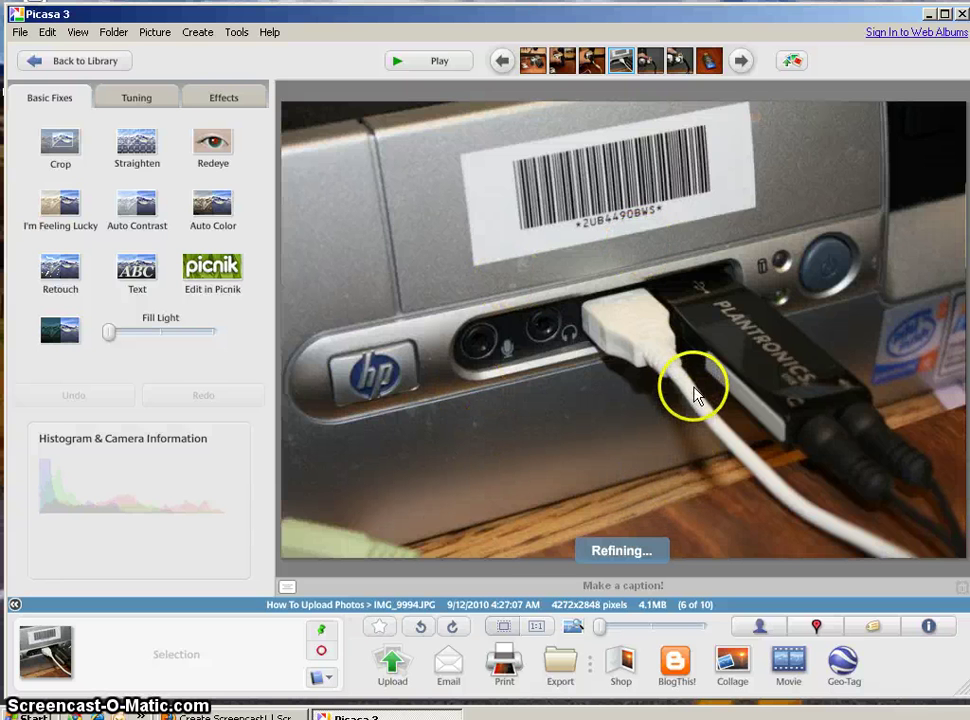
click(741, 61)
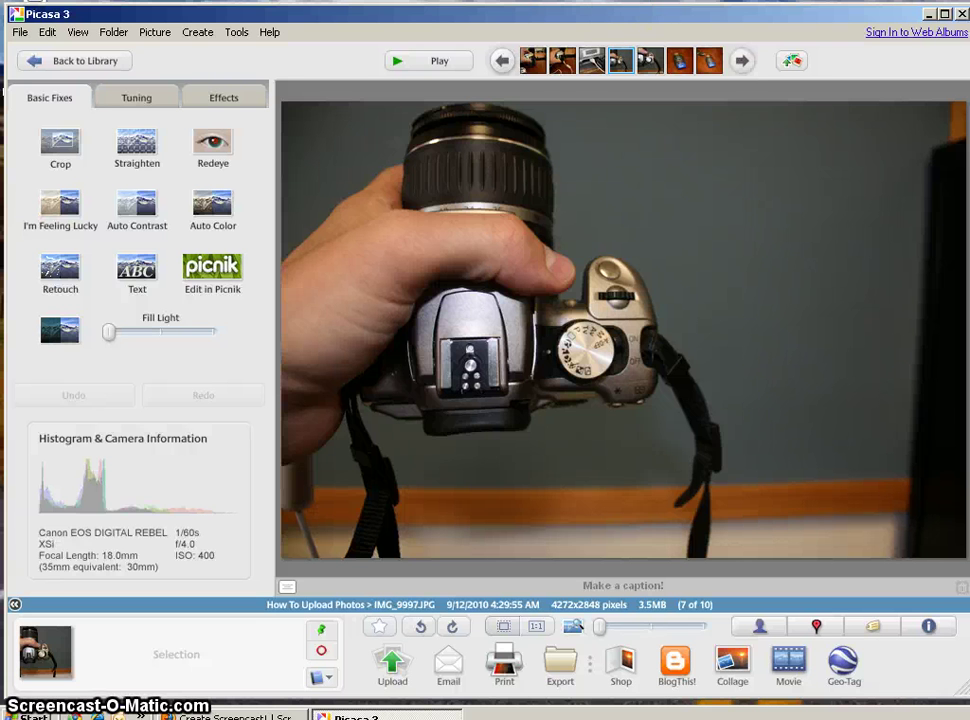
Leave the single-photo view, check the Import sources for Removable Drive (E:\), and return to the Library tab.
click(68, 61)
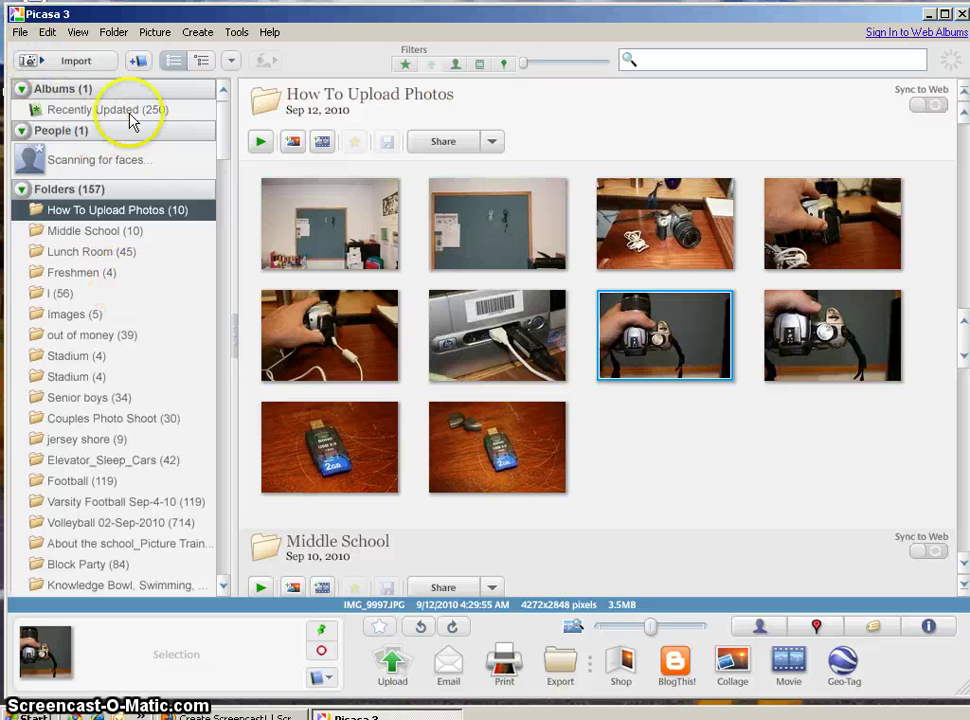
click(78, 61)
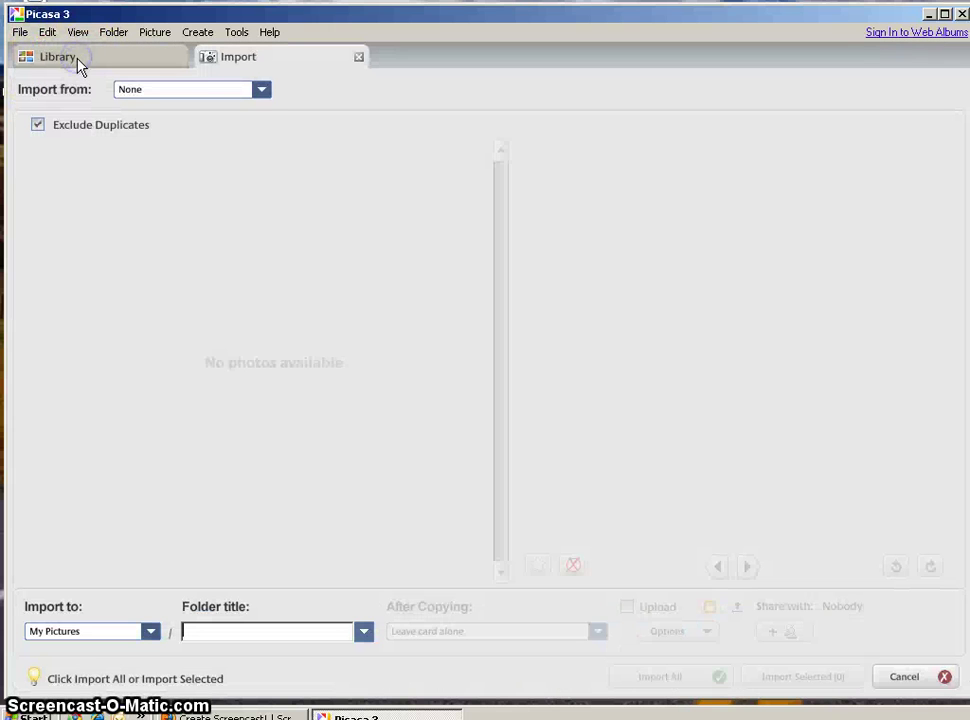
click(261, 91)
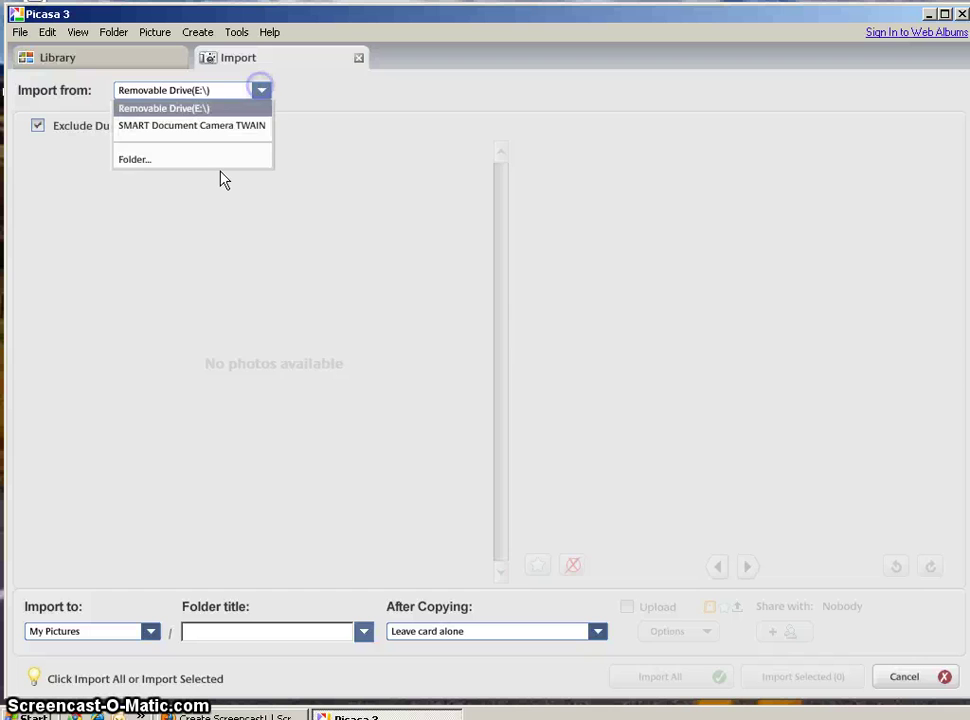
click(150, 66)
click(41, 62)
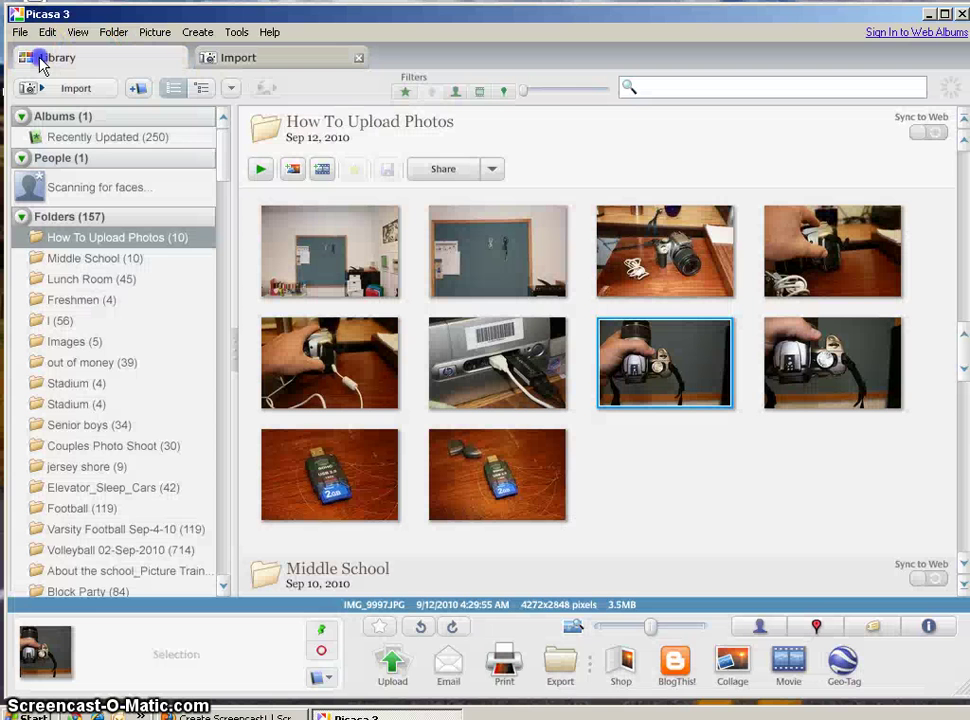
double_click(325, 480)
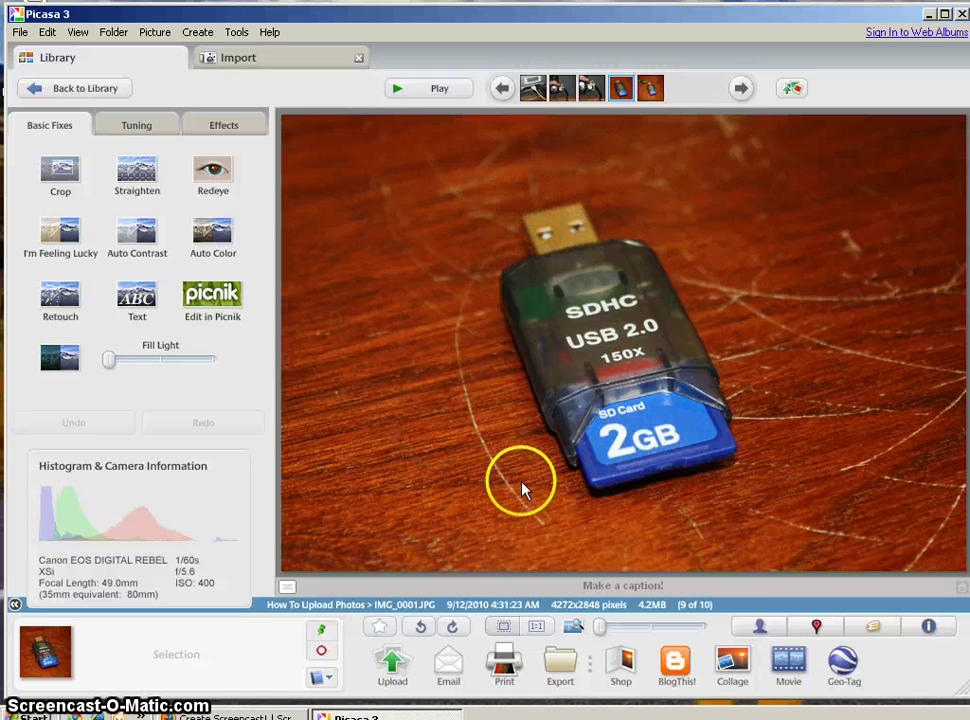
click(731, 90)
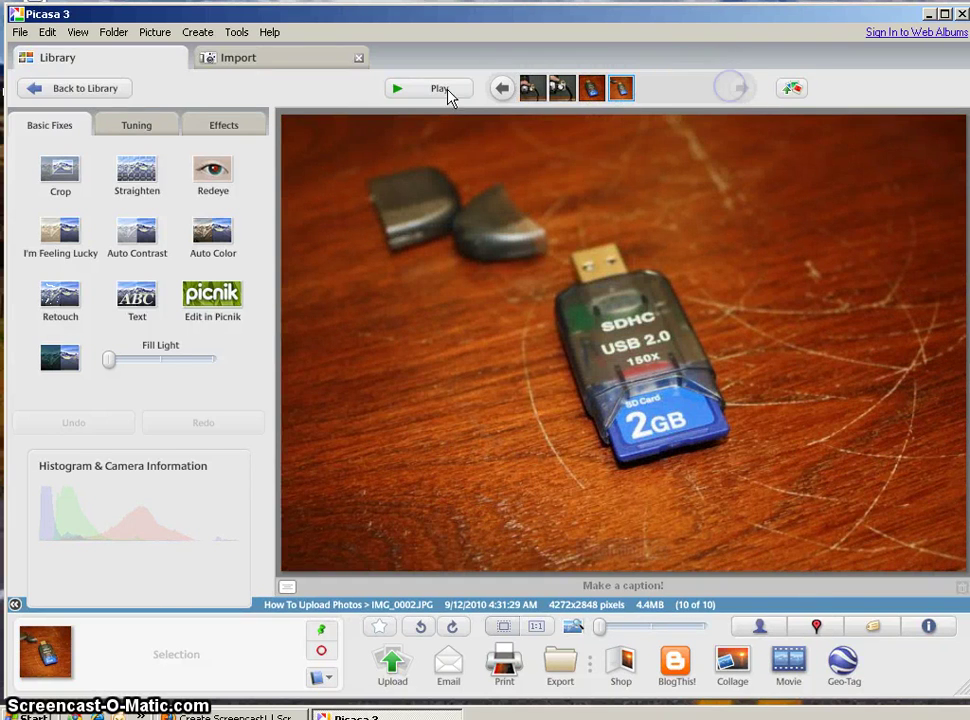
click(68, 88)
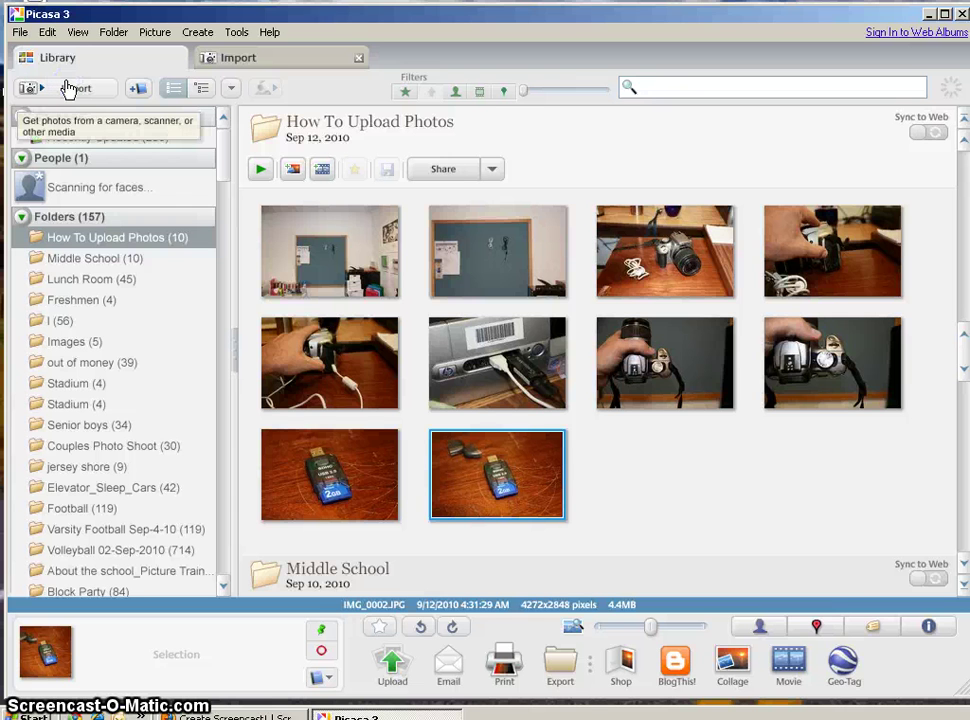